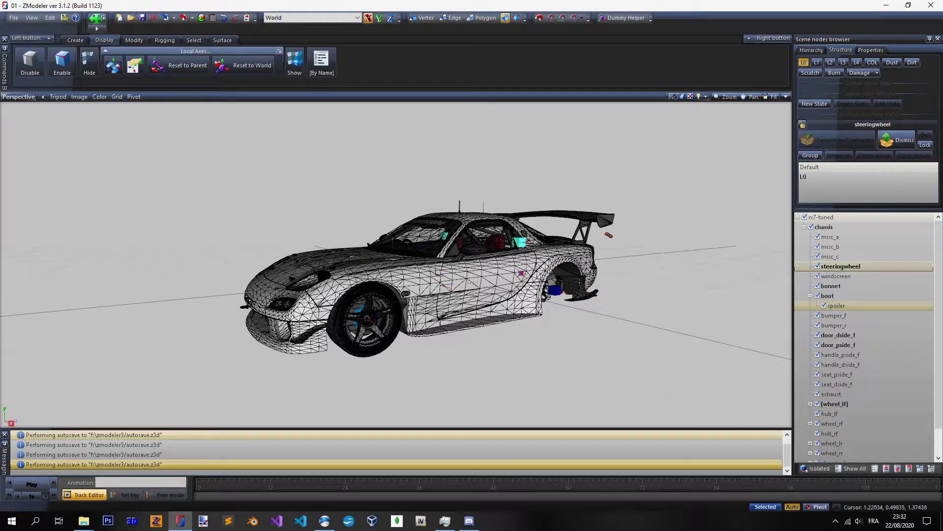
- Copy the name of the root node rx7-tuned in the scene hierarchy, keeping that node selected
{"action": "scroll", "coordinate": [858, 273], "scroll_direction": "down", "scroll_amount": 1}
{"action": "scroll", "coordinate": [857, 273], "scroll_direction": "up", "scroll_amount": 1}
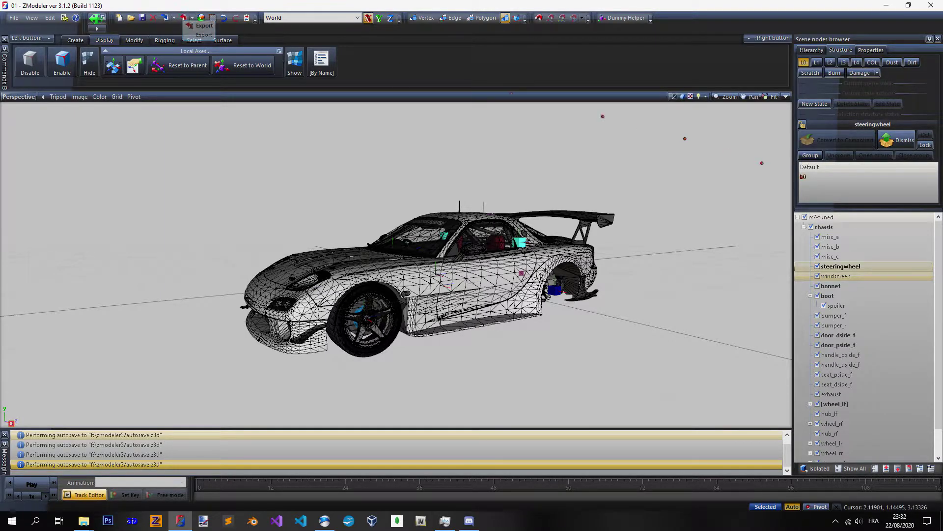
{"action": "left_click", "coordinate": [833, 217]}
{"action": "left_click_drag", "start_coordinate": [834, 217], "coordinate": [801, 223]}
{"action": "key", "text": "ctrl+c"}
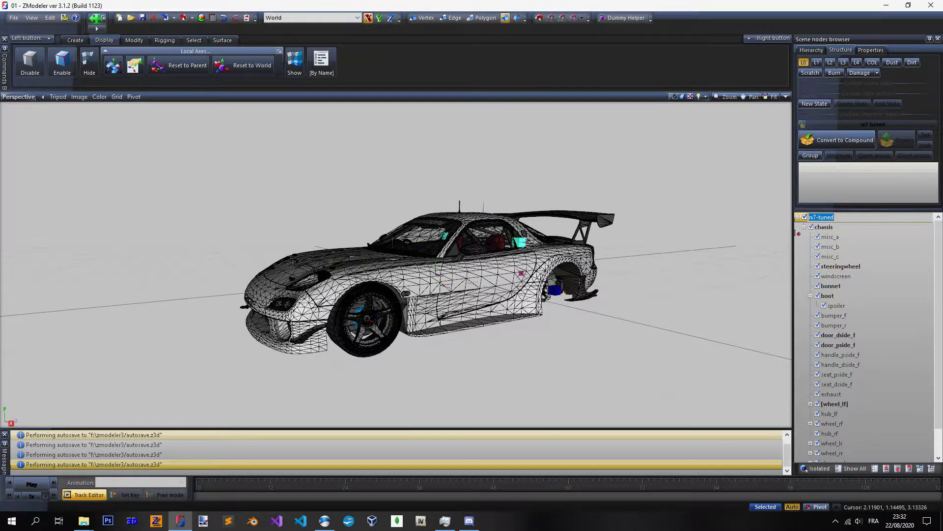
{"action": "left_click", "coordinate": [846, 216]}
{"action": "key", "text": "Return"}
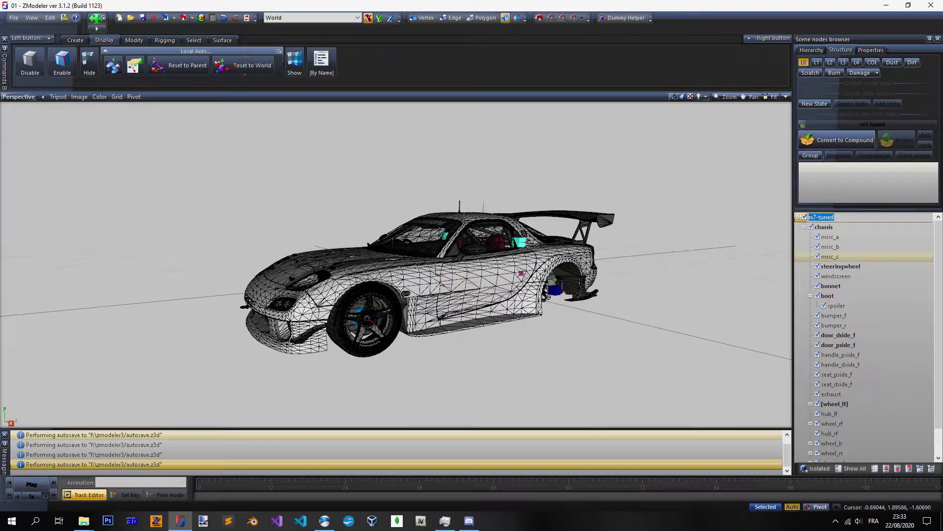
- Start a model export and browse up from the nissan_s15 stream folder to the Ce PC drive overview
{"action": "left_click", "coordinate": [184, 17]}
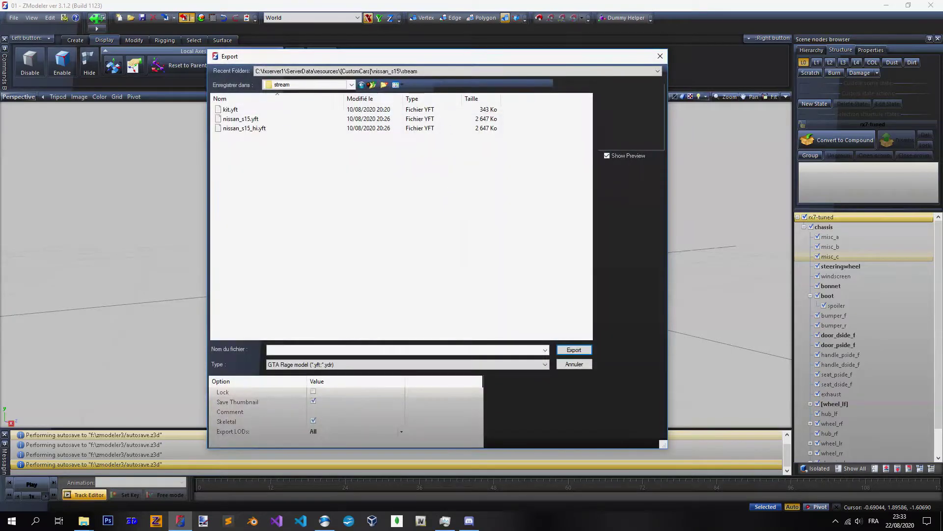
{"action": "left_click", "coordinate": [371, 85]}
{"action": "left_click", "coordinate": [372, 84]}
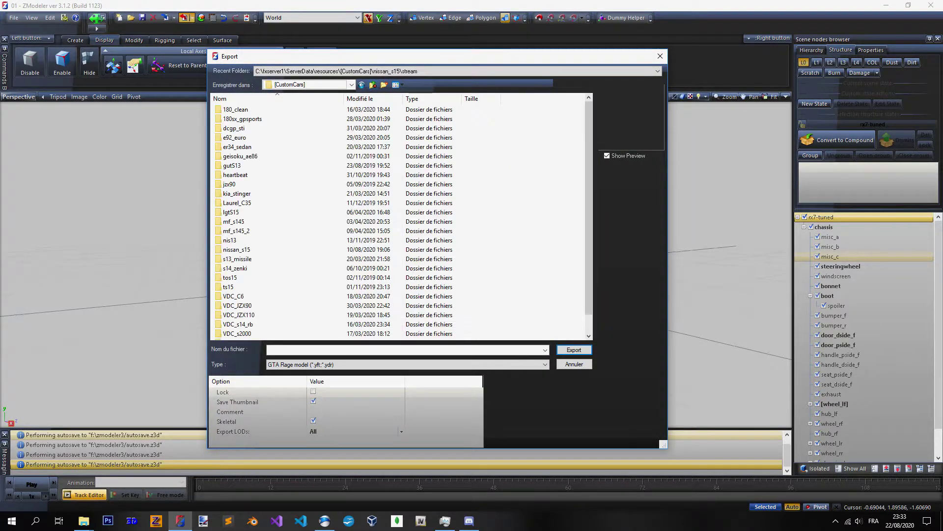
{"action": "left_click_drag", "start_coordinate": [429, 56], "coordinate": [427, 35]}
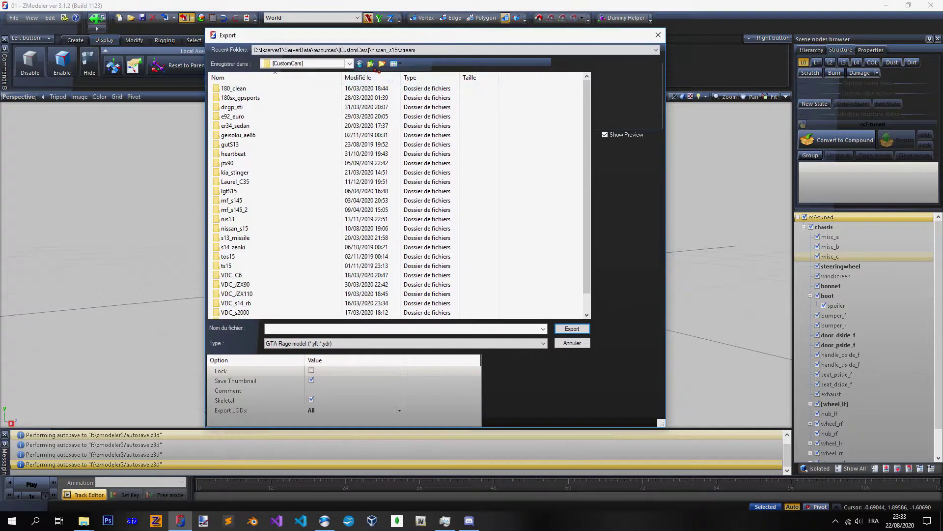
{"action": "left_click", "coordinate": [370, 63]}
{"action": "left_click", "coordinate": [371, 63]}
{"action": "left_click", "coordinate": [371, 64]}
{"action": "left_click", "coordinate": [371, 64]}
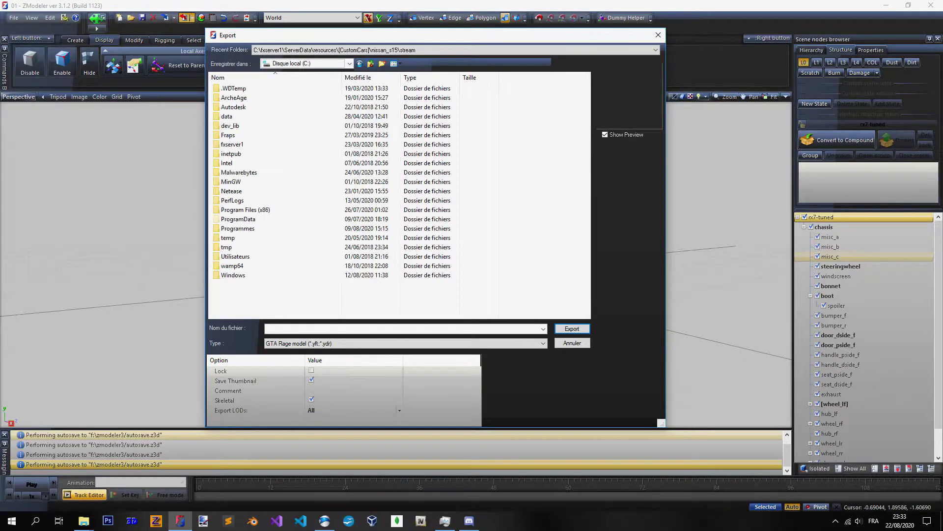
{"action": "left_click", "coordinate": [370, 64]}
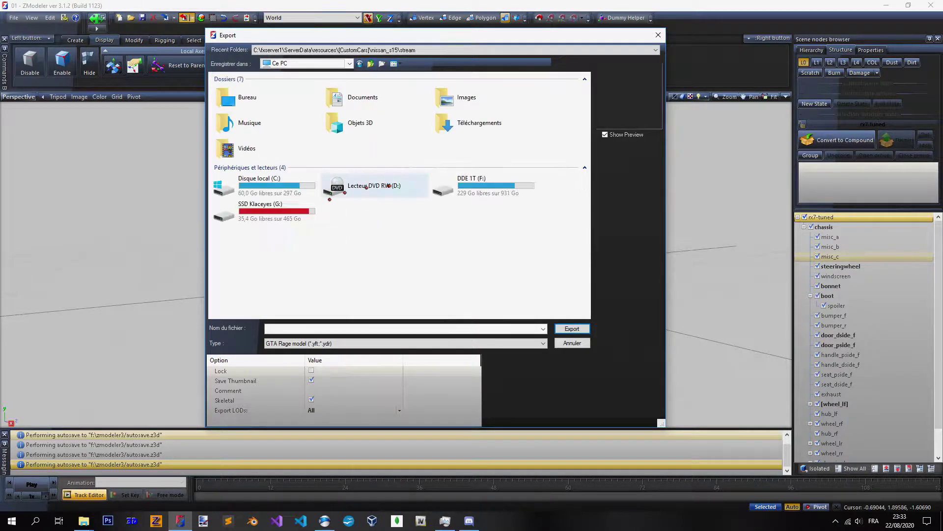
- Open the folder Grid's RX-7 drift tune inside truc gta 5 on the DDE 1T (F:) drive
{"action": "double_click", "coordinate": [472, 186]}
{"action": "scroll", "coordinate": [305, 181], "scroll_direction": "down", "scroll_amount": 5}
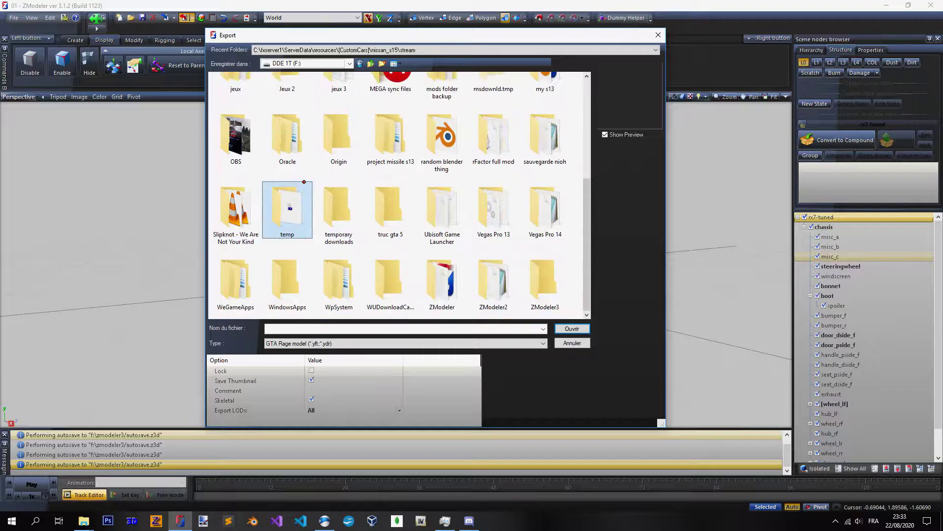
{"action": "key", "text": "Return"}
{"action": "key", "text": "g"}
{"action": "key", "text": "r"}
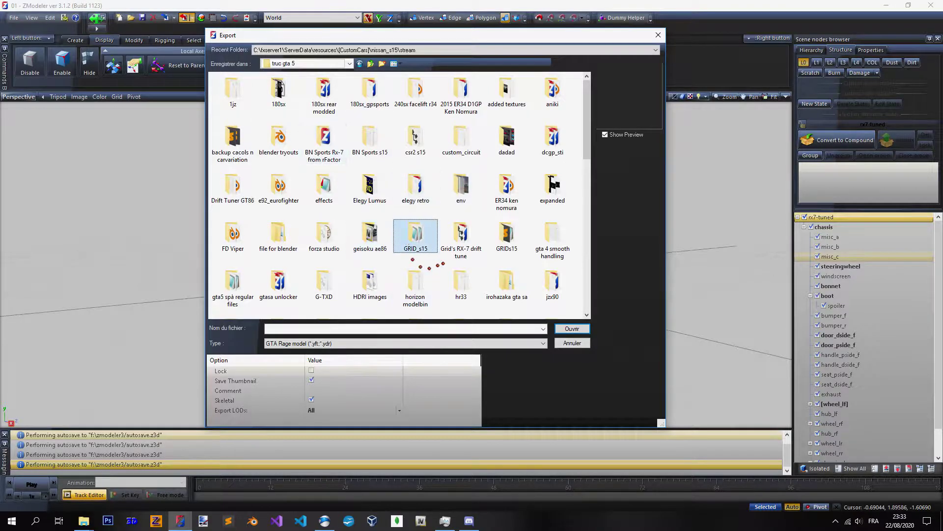
{"action": "double_click", "coordinate": [462, 233]}
- Create a new folder named export in Grid's RX-7 drift tune and open it
{"action": "right_click", "coordinate": [308, 198]}
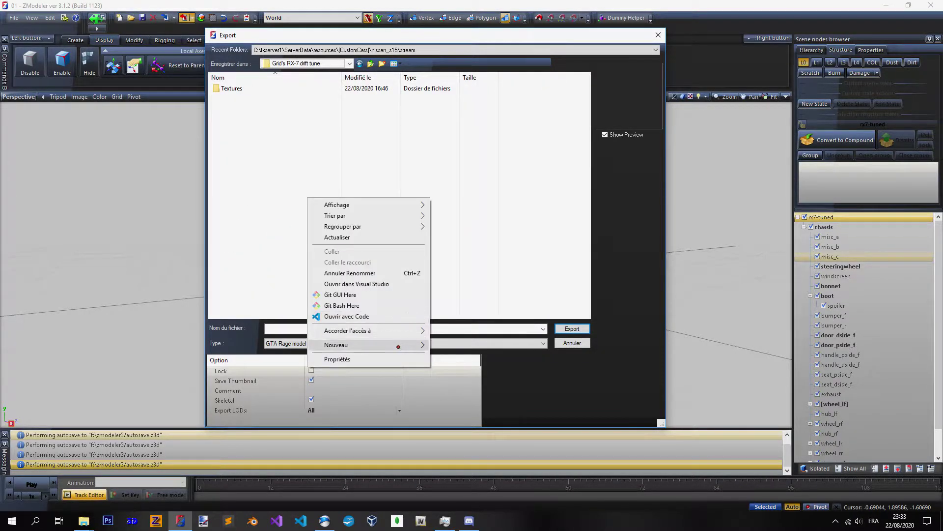
{"action": "mouse_move", "coordinate": [373, 344]}
{"action": "left_click", "coordinate": [451, 344]}
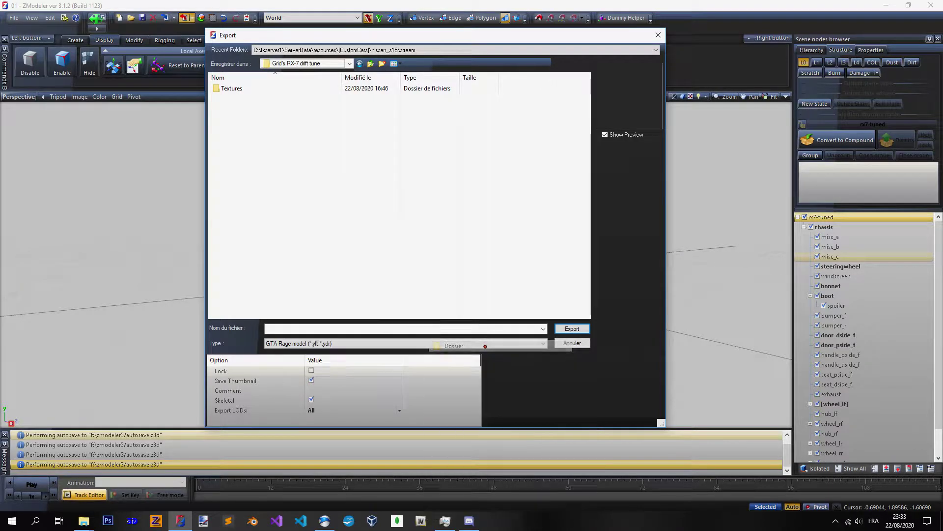
{"action": "type", "text": "e"}
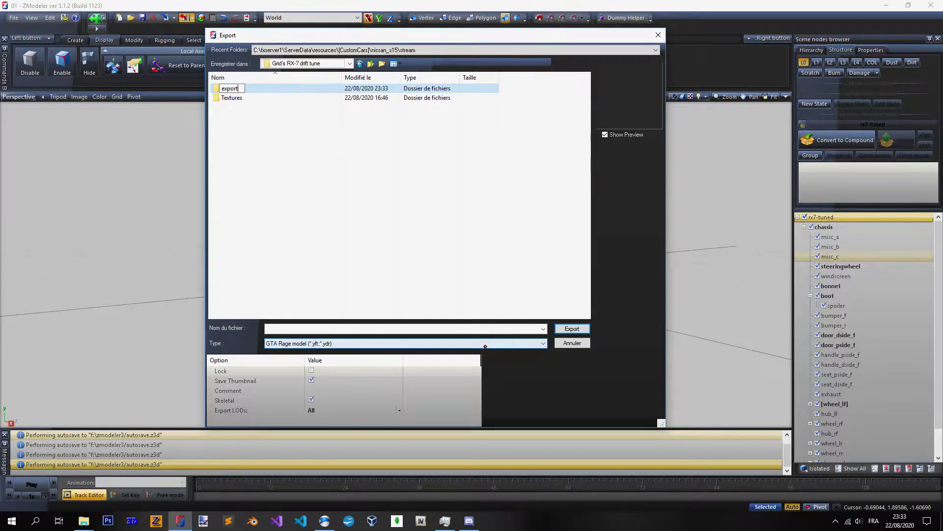
{"action": "type", "text": "xport"}
{"action": "key", "text": "Return"}
{"action": "key", "text": "Return"}
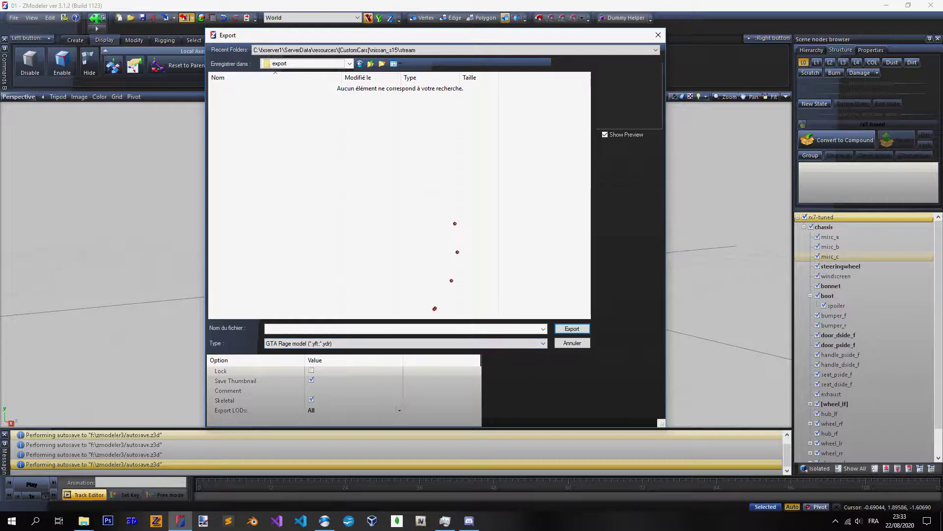
- Export the model with the copied name rx7-tuned as GTA Rage model (*.yft;*.ydr), after reviewing the available file types
{"action": "key", "text": "ctrl+v"}
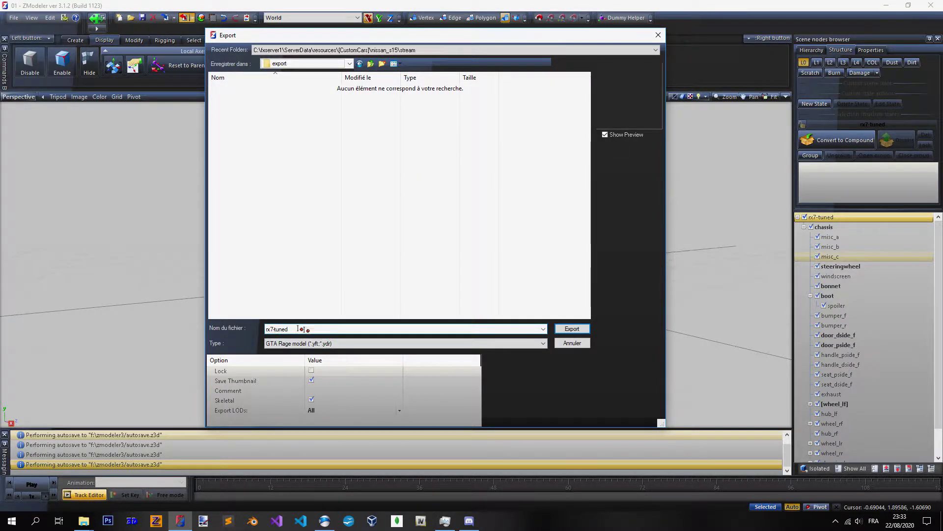
{"action": "left_click", "coordinate": [333, 344]}
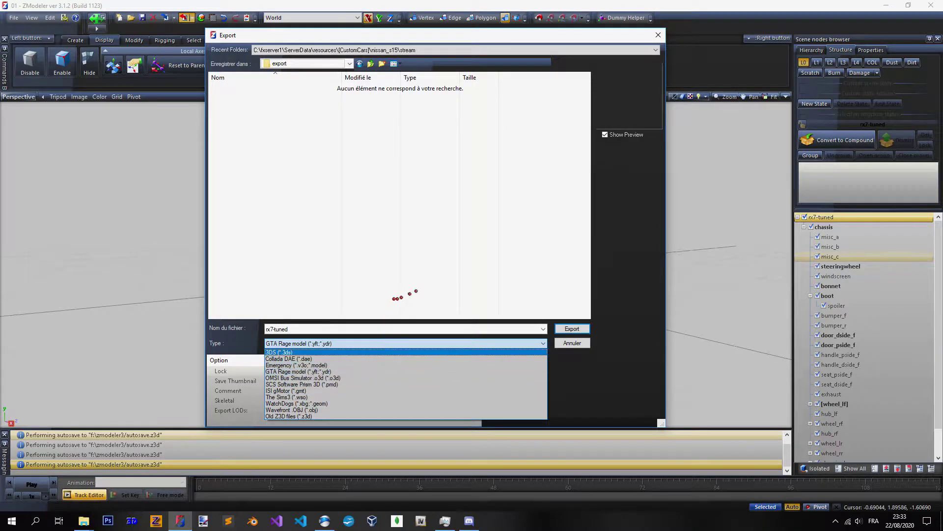
{"action": "left_click", "coordinate": [394, 299]}
{"action": "left_click", "coordinate": [356, 343]}
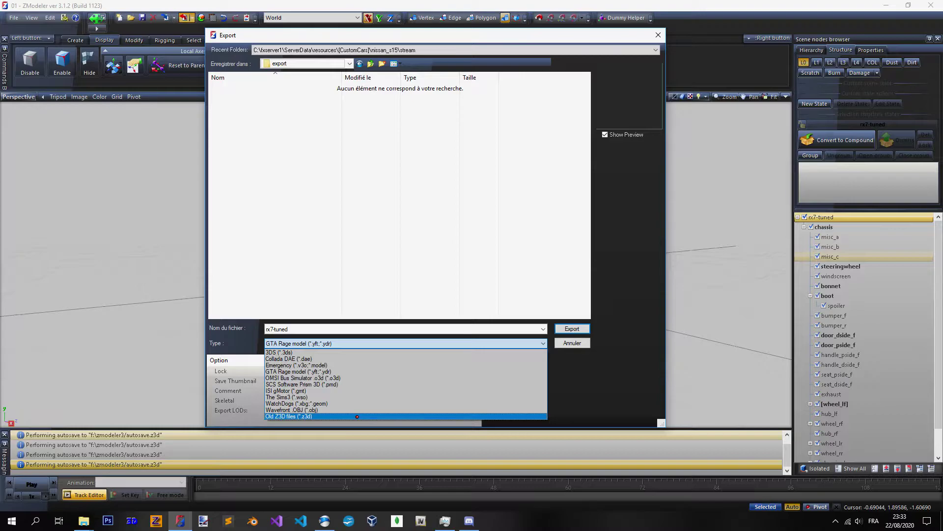
{"action": "left_click", "coordinate": [375, 257]}
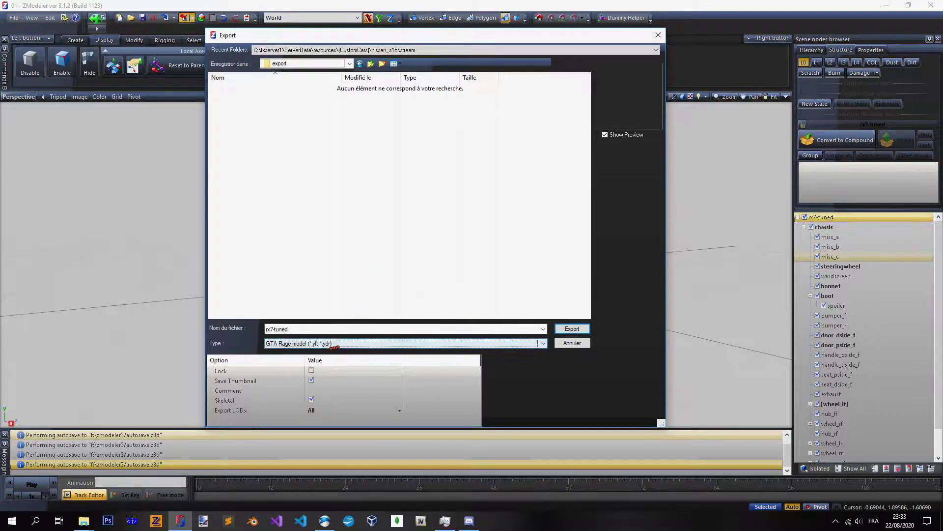
{"action": "left_click", "coordinate": [302, 329]}
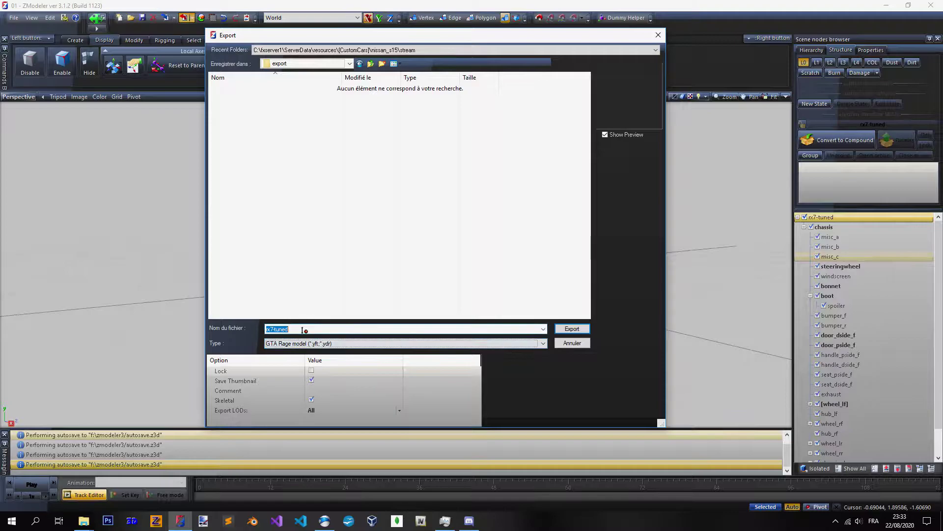
{"action": "left_click", "coordinate": [572, 329]}
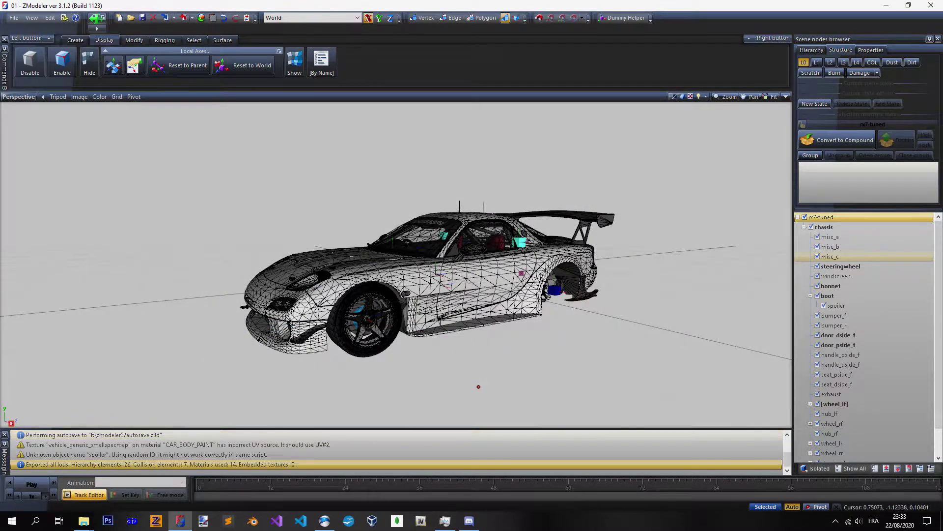
- Enlarge the message log and select the warning about the unknown object name of the spoiler
{"action": "left_click_drag", "start_coordinate": [380, 428], "coordinate": [381, 374]}
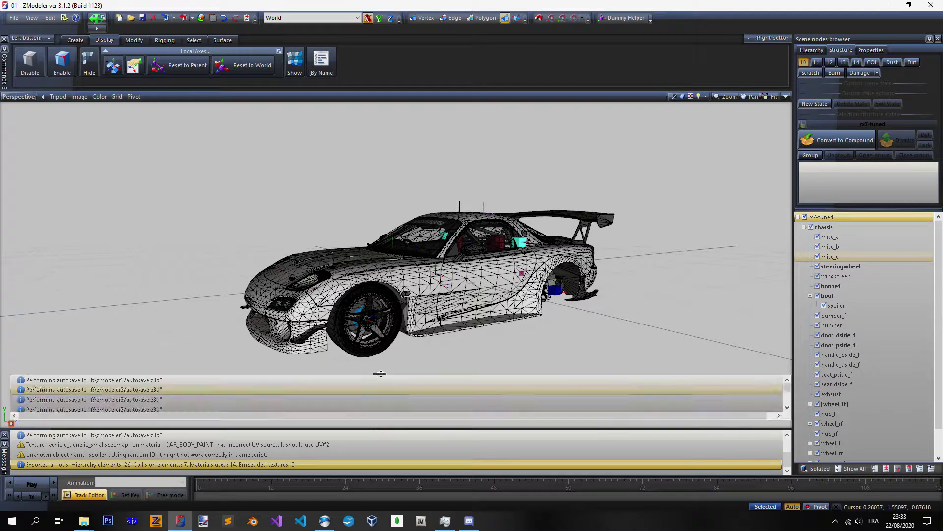
{"action": "scroll", "coordinate": [441, 260], "scroll_direction": "up", "scroll_amount": 2}
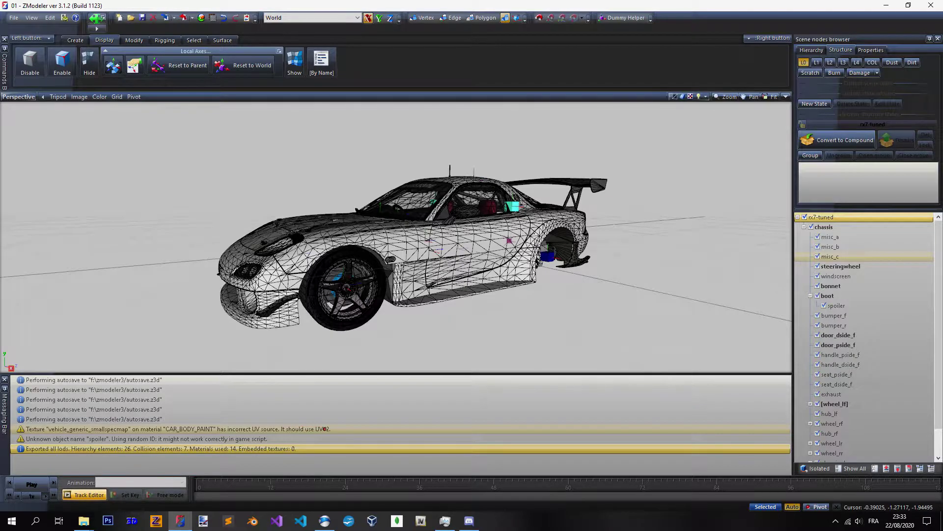
{"action": "left_click", "coordinate": [132, 440]}
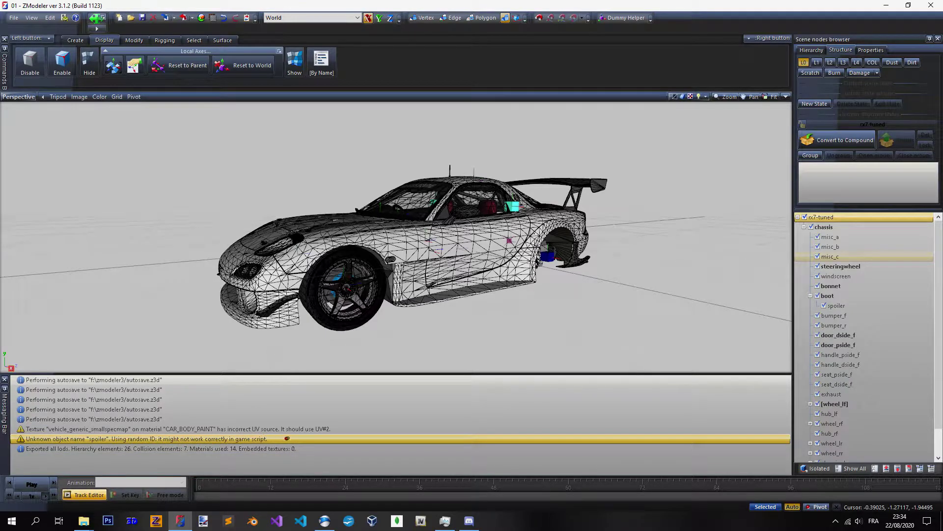
- Examine the name of the spoiler node in the hierarchy without changing it, and select its parent node boot
{"action": "left_click", "coordinate": [875, 302]}
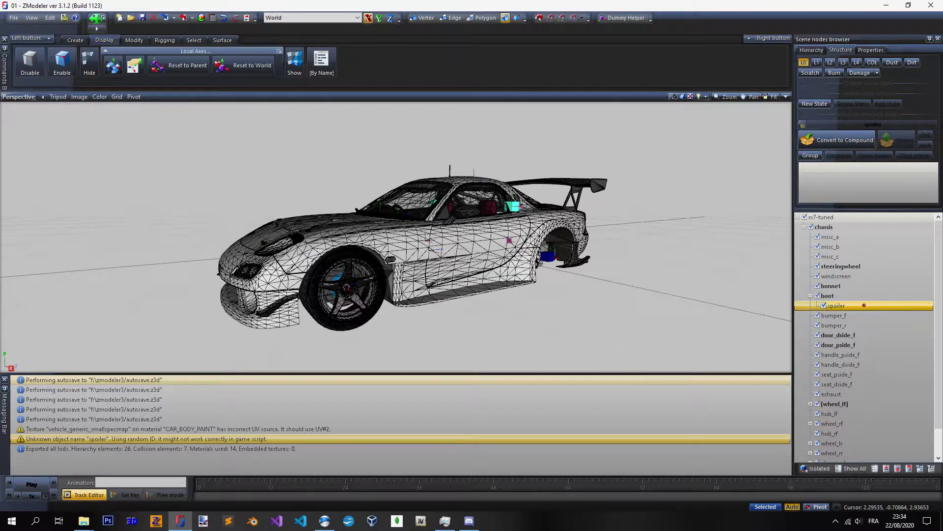
{"action": "left_click", "coordinate": [860, 305]}
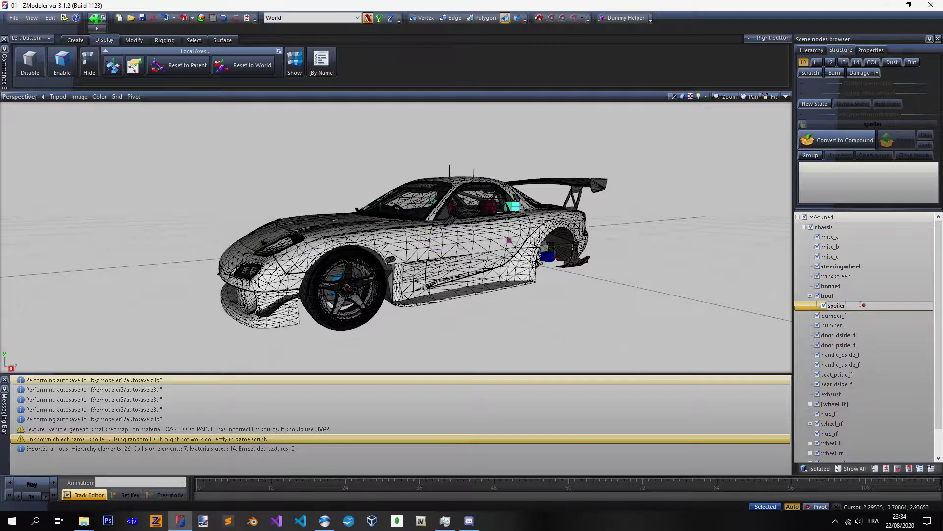
{"action": "left_click_drag", "start_coordinate": [869, 305], "coordinate": [817, 307]}
{"action": "left_click", "coordinate": [858, 304]}
{"action": "left_click", "coordinate": [860, 297]}
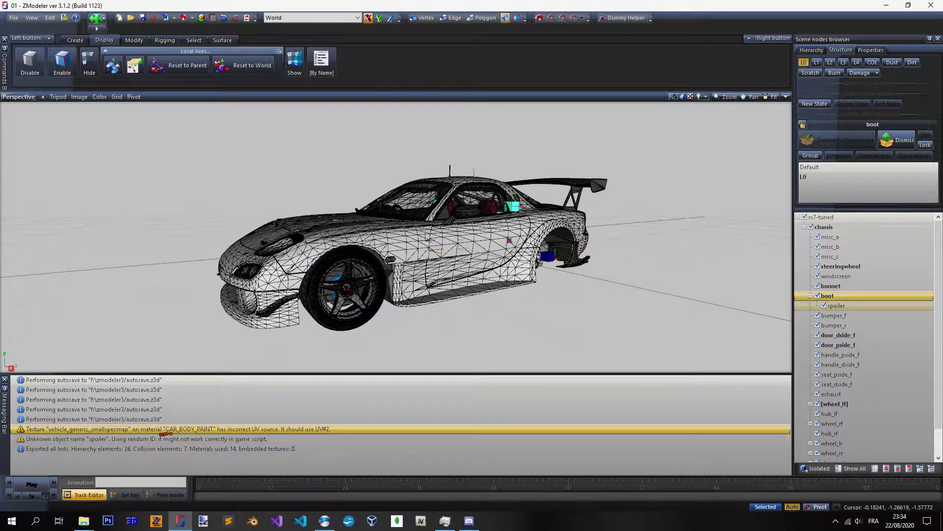
- Open the properties of the CAR_BODY_PAINT material from the Material Browser and examine the UV sources of its texture layers
{"action": "left_click", "coordinate": [201, 17]}
{"action": "left_click_drag", "start_coordinate": [173, 92], "coordinate": [549, 45]}
{"action": "scroll", "coordinate": [533, 126], "scroll_direction": "up", "scroll_amount": 7}
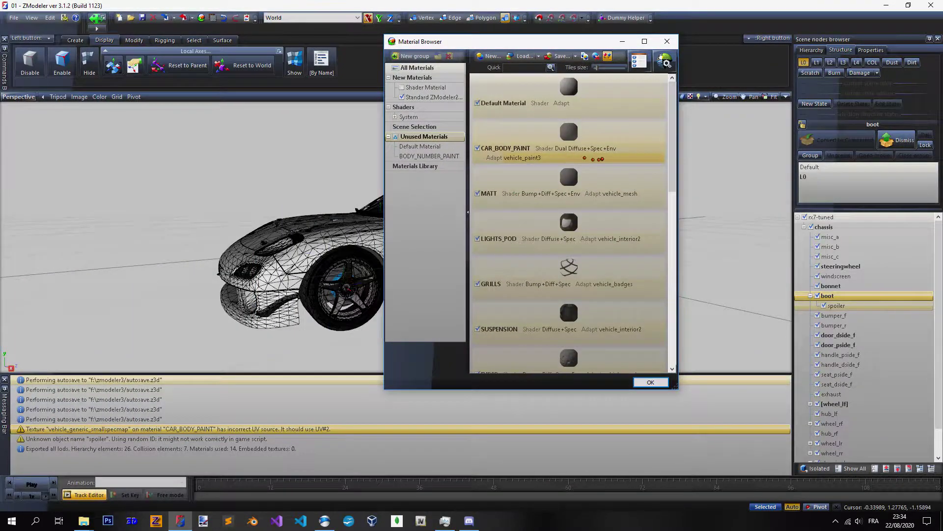
{"action": "double_click", "coordinate": [532, 139]}
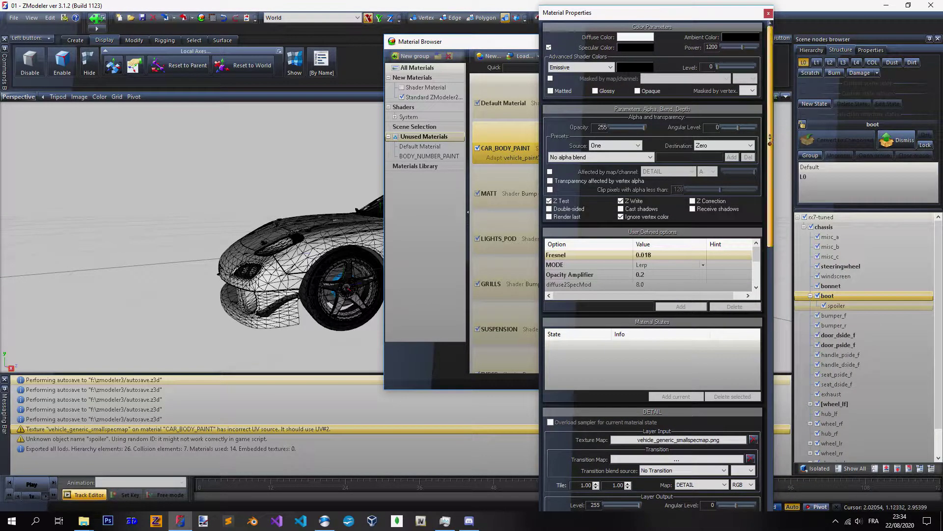
{"action": "scroll", "coordinate": [678, 200], "scroll_direction": "down", "scroll_amount": 10}
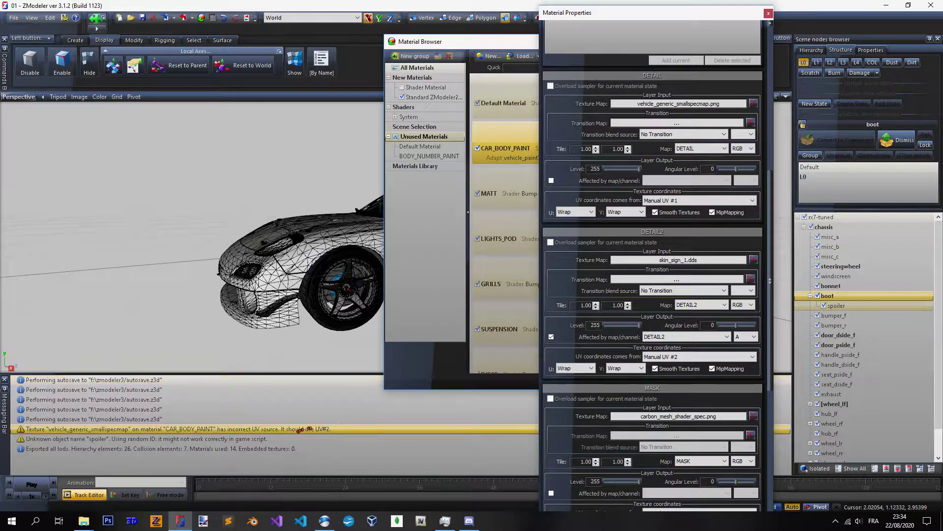
- Set the UV coordinates of CAR_BODY_PAINT's SPECMAP layer to Manual UV #2 and close the material windows
{"action": "left_click_drag", "start_coordinate": [770, 305], "coordinate": [777, 412]}
{"action": "left_click", "coordinate": [681, 424]}
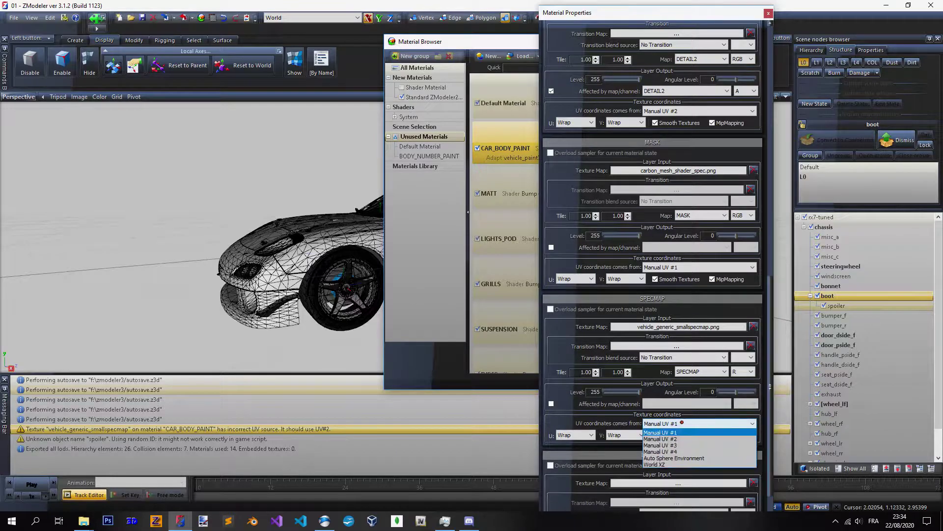
{"action": "left_click", "coordinate": [684, 438]}
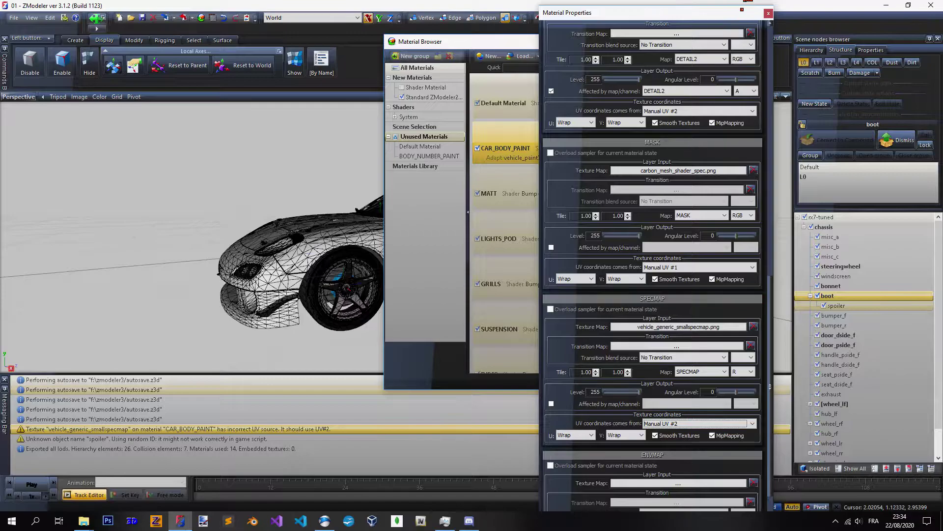
{"action": "left_click", "coordinate": [768, 13]}
{"action": "left_click", "coordinate": [665, 40]}
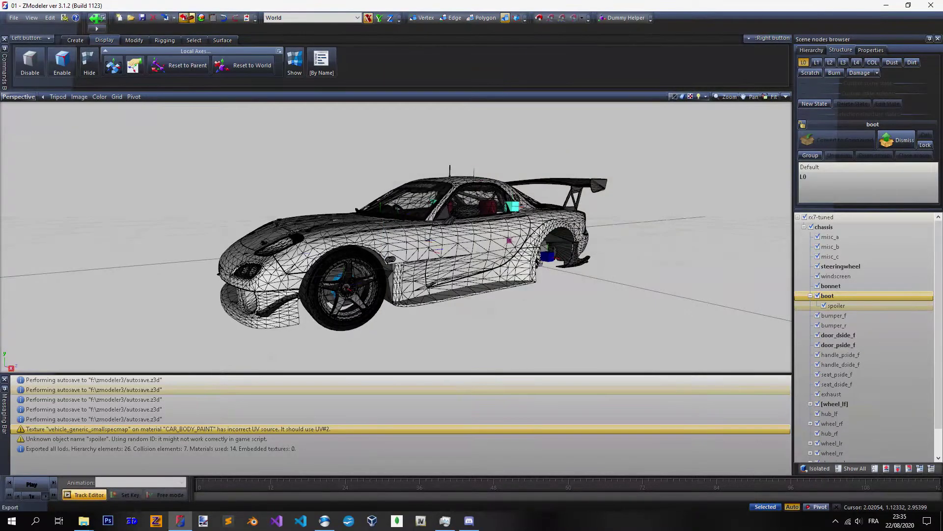
- Export the model again as rx7-tuned in GTA Rage format to the export folder and check the new log messages
{"action": "key", "text": "ctrl+e"}
{"action": "left_click", "coordinate": [246, 90]}
{"action": "key", "text": "Return"}
{"action": "left_click", "coordinate": [506, 299]}
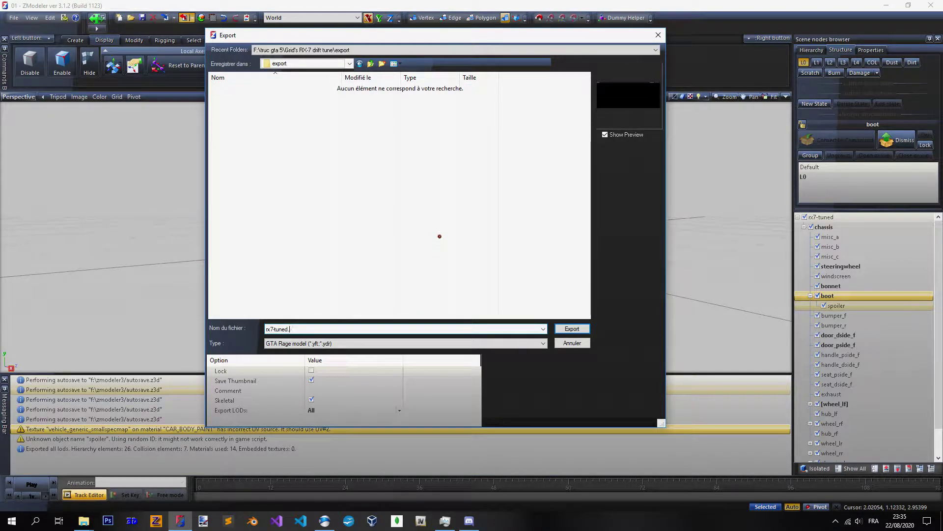
{"action": "left_click", "coordinate": [572, 328]}
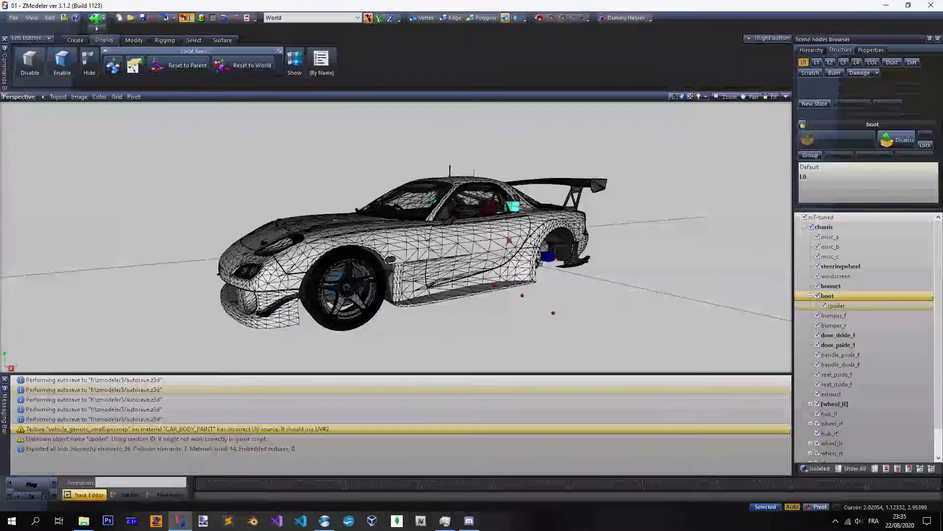
{"action": "left_click", "coordinate": [276, 439]}
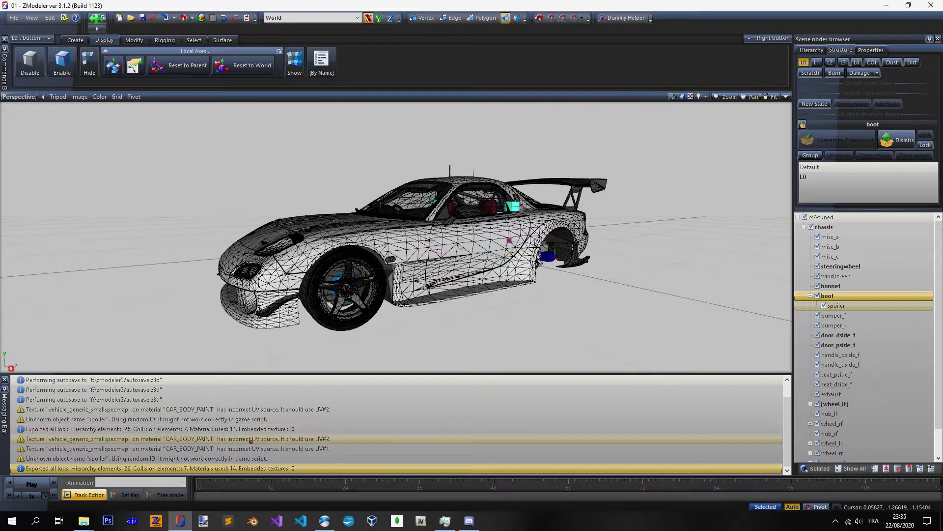
- Reopen the properties of the CAR_BODY_PAINT material and set its SPECMAP layer's UV coordinates to Manual UV #1
{"action": "left_click", "coordinate": [275, 448]}
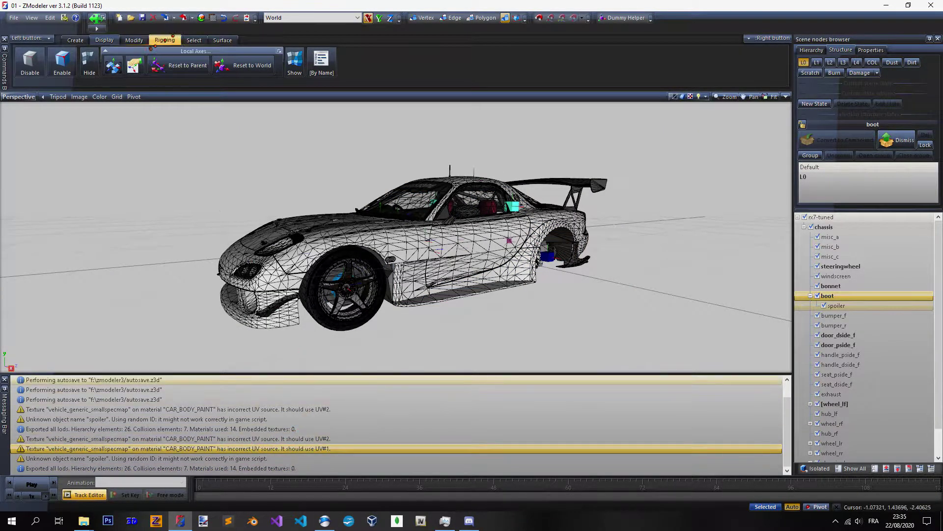
{"action": "left_click", "coordinate": [65, 18]}
{"action": "double_click", "coordinate": [506, 148]}
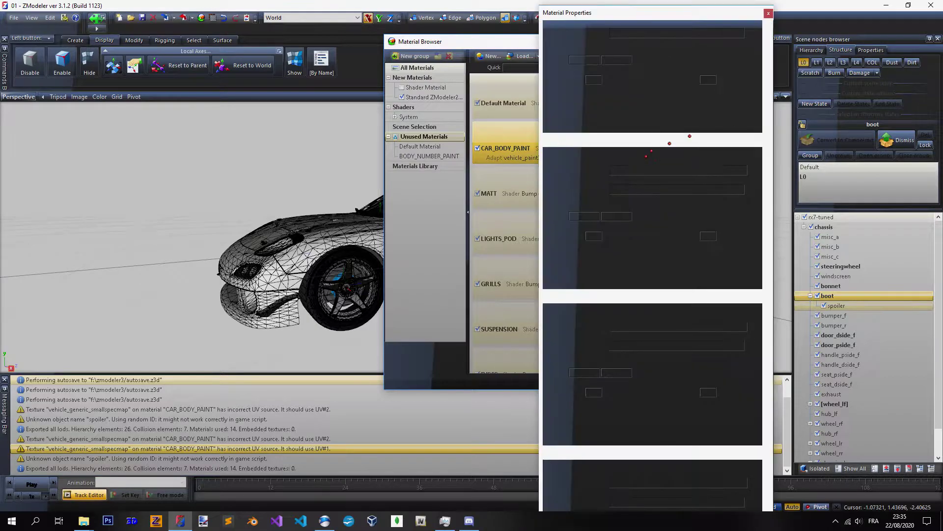
{"action": "left_click_drag", "start_coordinate": [770, 121], "coordinate": [779, 370]}
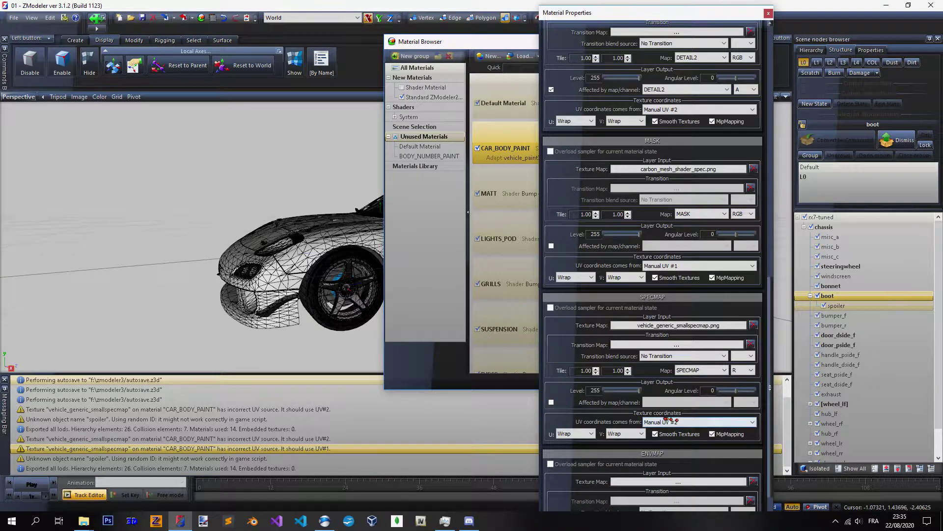
{"action": "left_click", "coordinate": [671, 421]}
{"action": "left_click", "coordinate": [658, 430]}
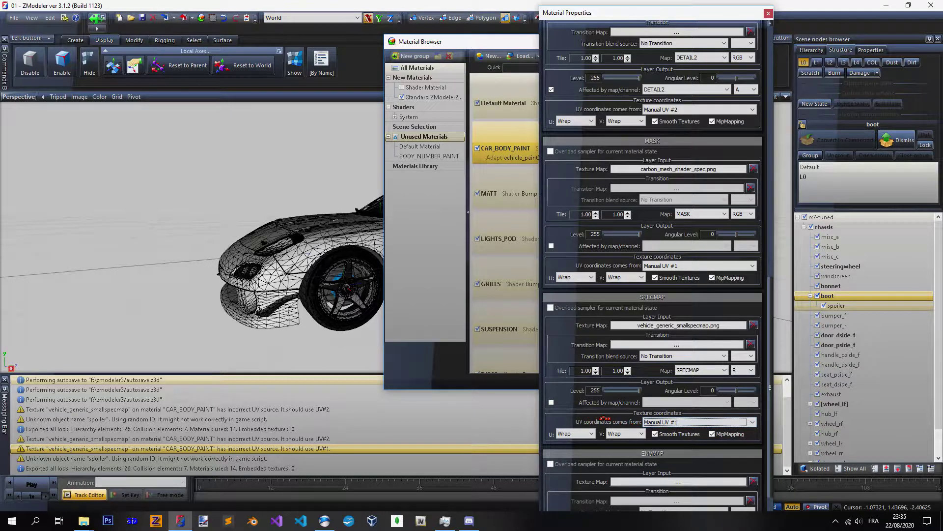
- Set the UV coordinates of CAR_BODY_PAINT's DETAIL layer, which uses vehicle_generic_smallspecmap.png, to Manual UV #2 and close the material windows
{"action": "left_click_drag", "start_coordinate": [770, 388], "coordinate": [771, 299]}
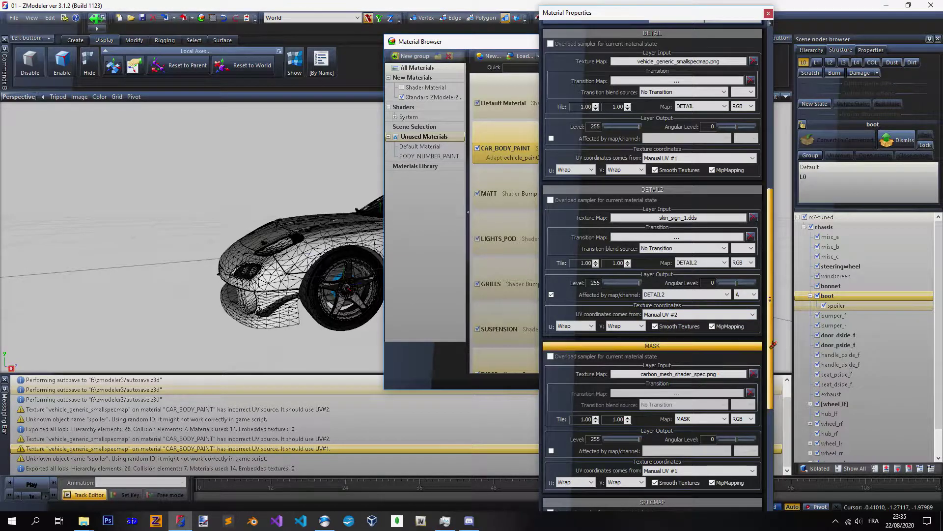
{"action": "left_click_drag", "start_coordinate": [771, 299], "coordinate": [770, 343]}
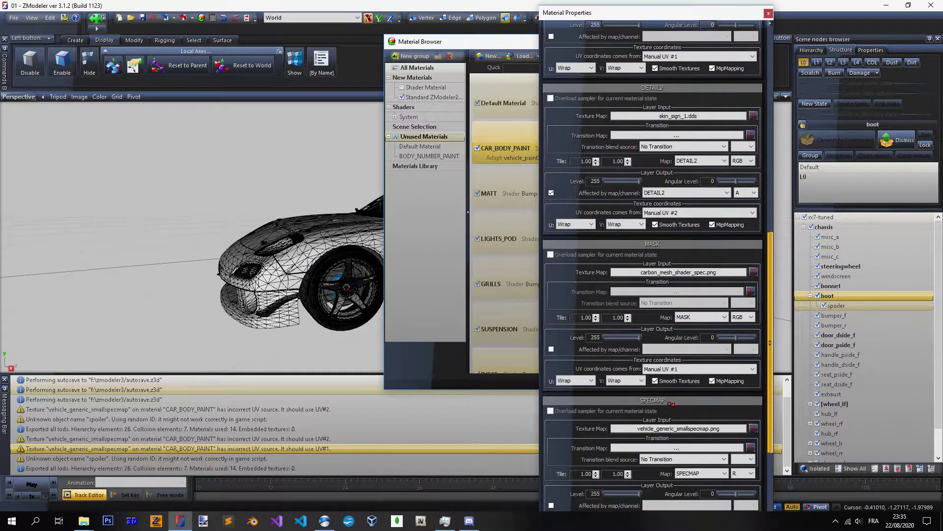
{"action": "left_click_drag", "start_coordinate": [769, 391], "coordinate": [769, 282]}
{"action": "left_click", "coordinate": [645, 211]}
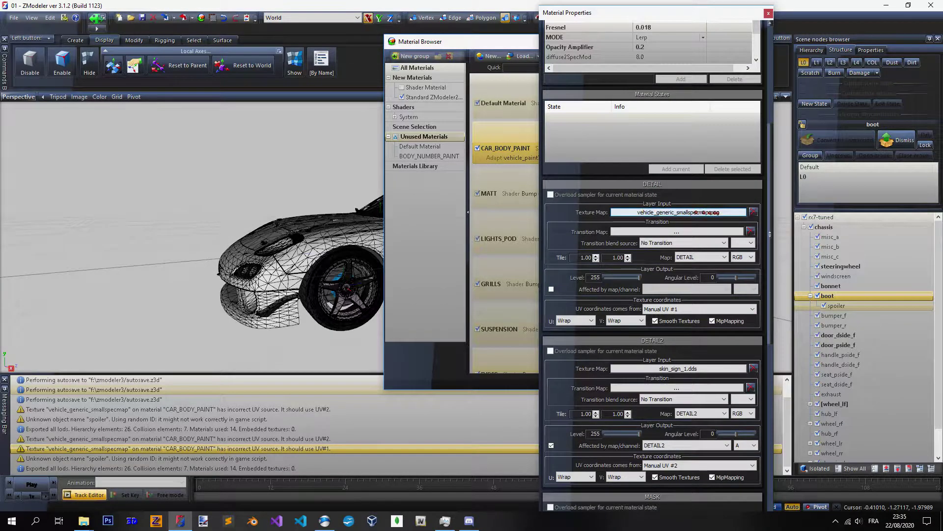
{"action": "left_click", "coordinate": [677, 309]}
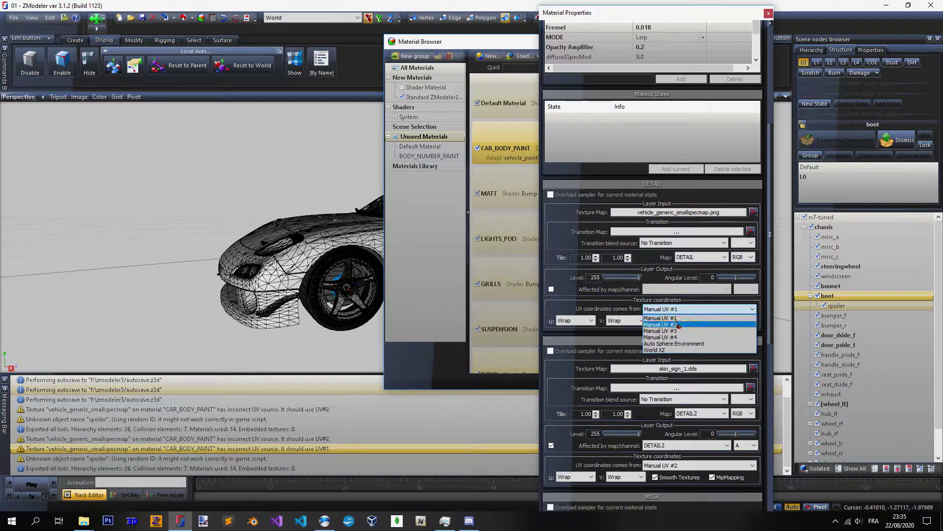
{"action": "left_click", "coordinate": [683, 325]}
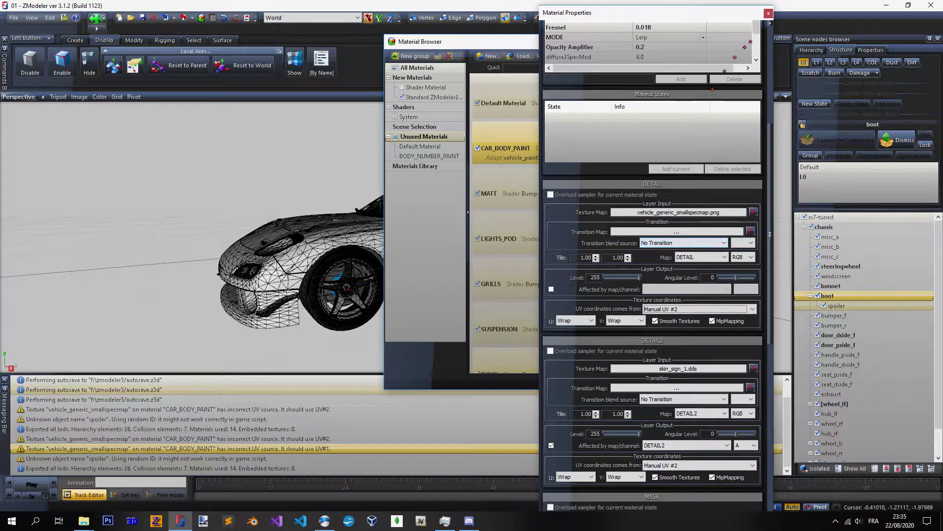
{"action": "left_click", "coordinate": [769, 14]}
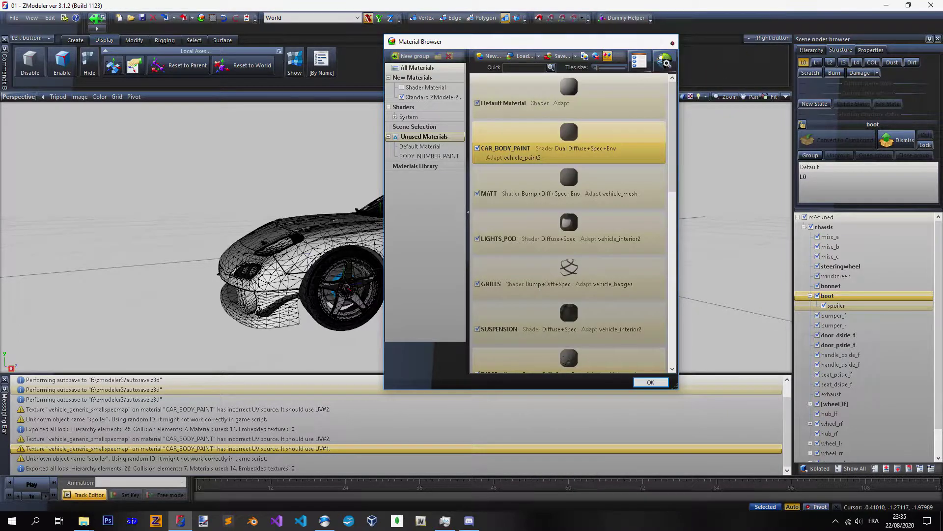
{"action": "left_click", "coordinate": [672, 43]}
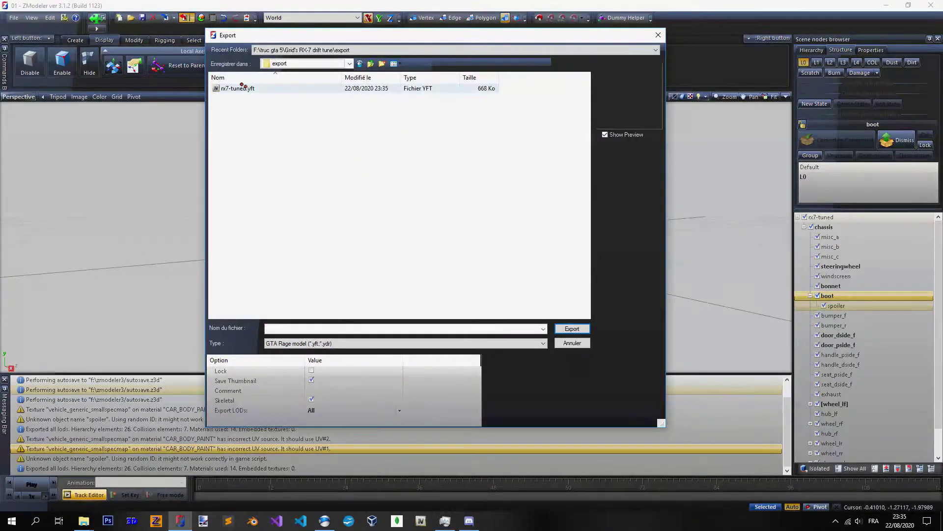
- Delete the old rx7-tuned.yft from the export folder and export the model there as rx7-tuned in GTA Rage format
{"action": "left_click", "coordinate": [242, 88]}
{"action": "key", "text": "Delete"}
{"action": "left_click", "coordinate": [496, 300]}
{"action": "left_click", "coordinate": [396, 327]}
{"action": "left_click", "coordinate": [404, 327]}
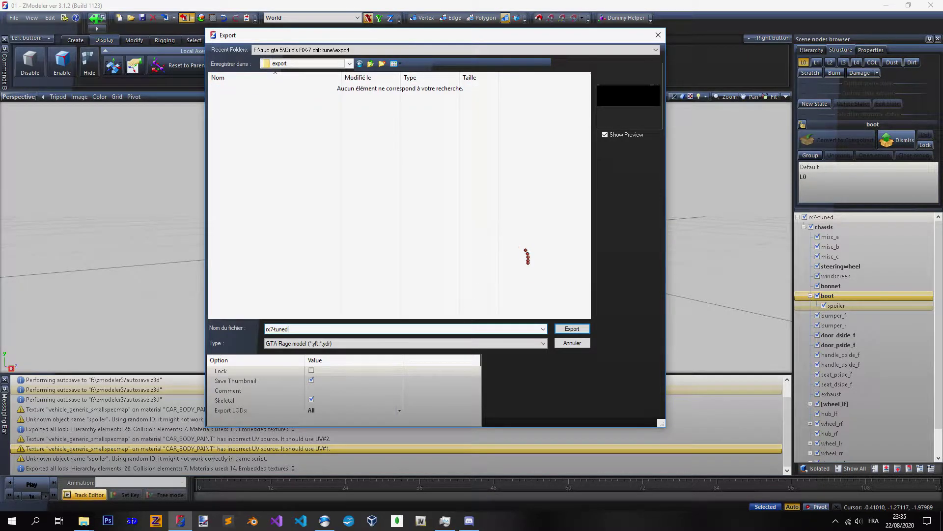
{"action": "left_click", "coordinate": [571, 329]}
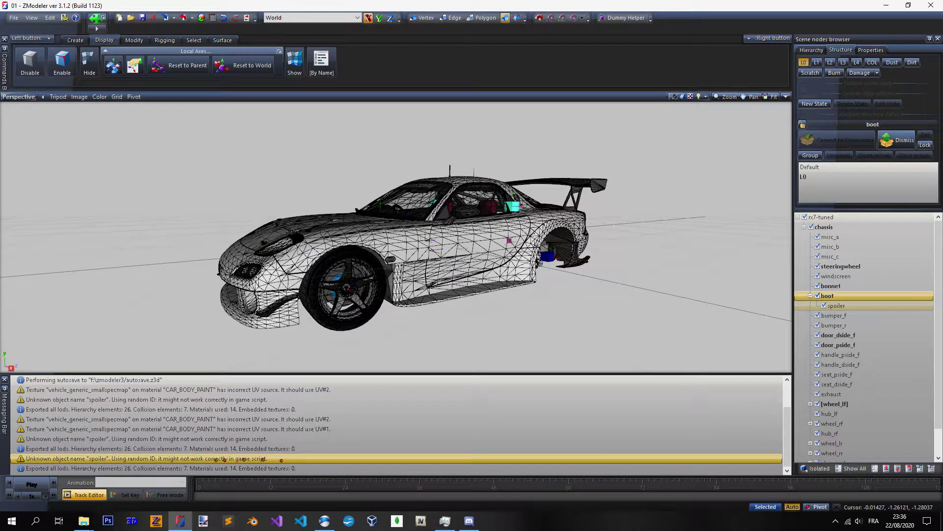
{"action": "scroll", "coordinate": [468, 317], "scroll_direction": "down", "scroll_amount": 3}
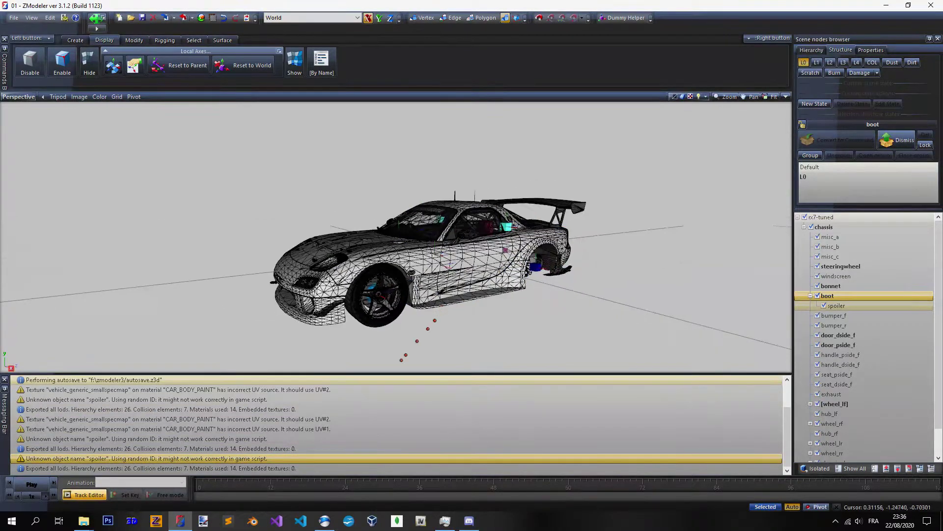